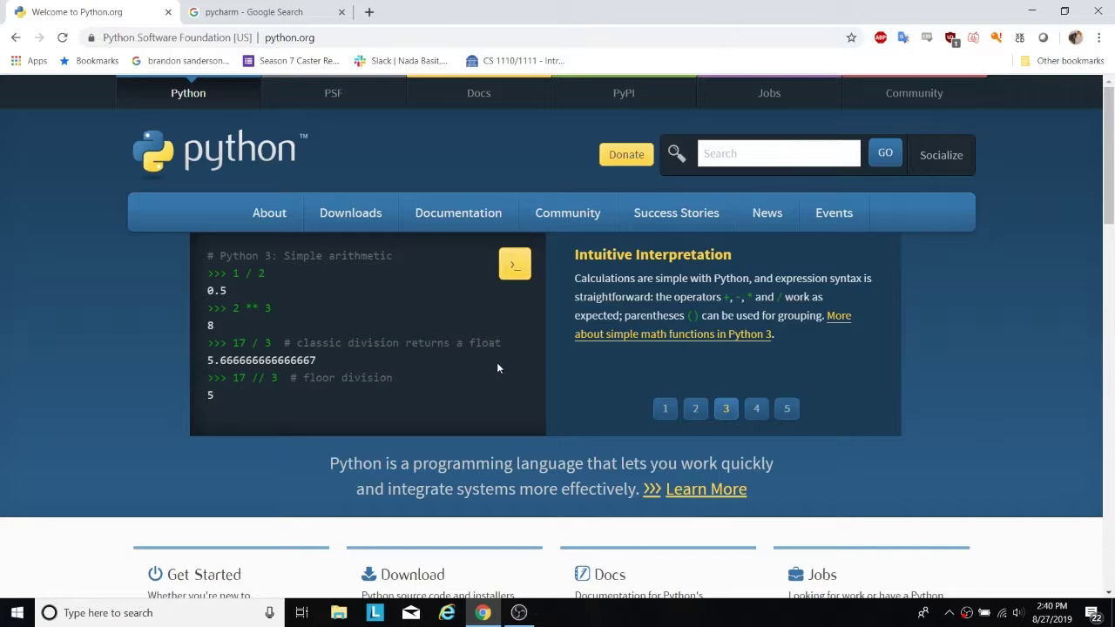
Step: Download the Python 3.7.4 installer for Windows from the python.org downloads page
left_click(351, 226)
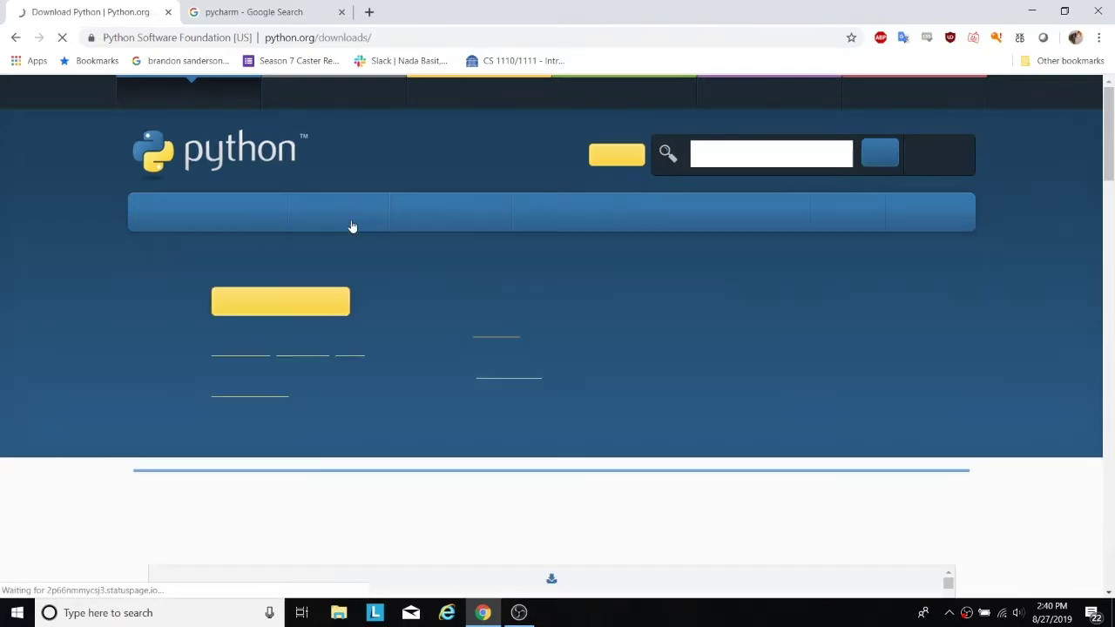
scroll(240, 514, "down", 1)
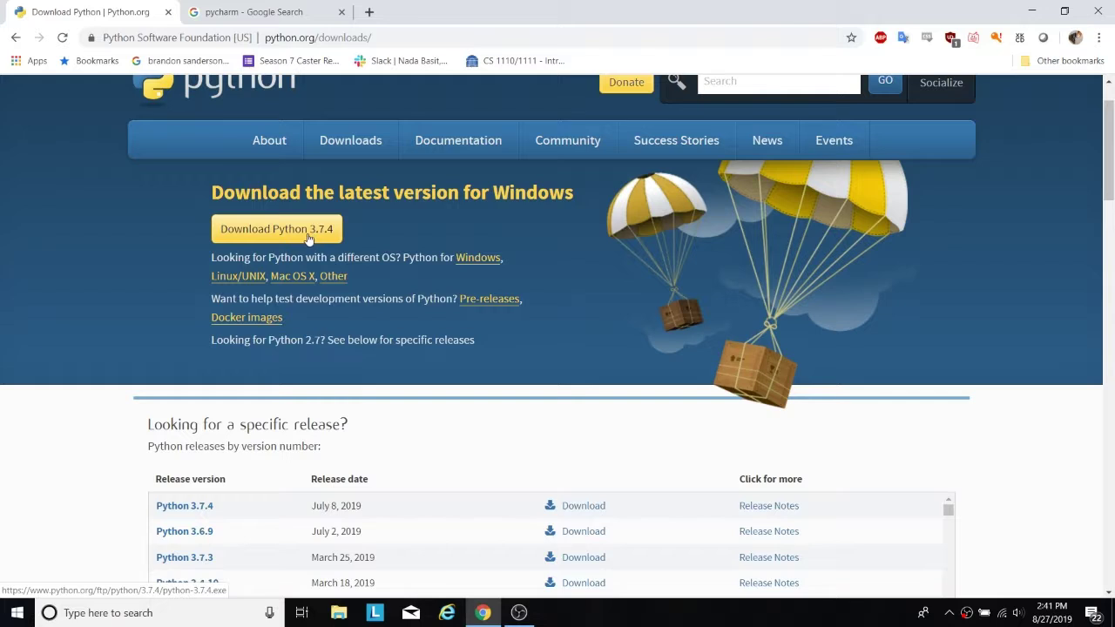
scroll(306, 239, "down", 1)
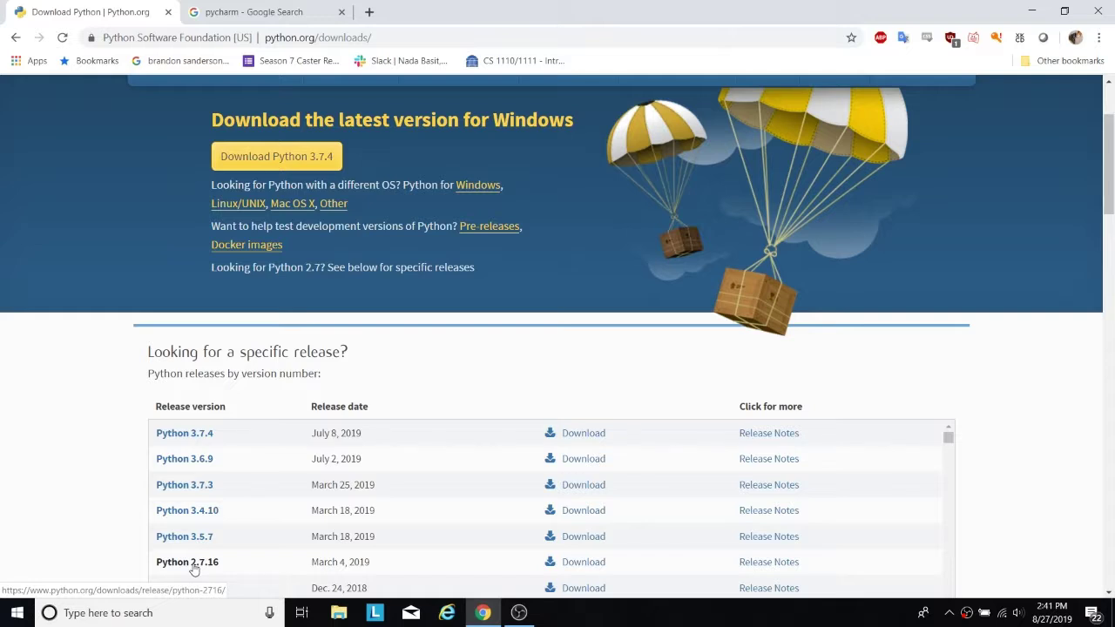
scroll(318, 503, "up", 1)
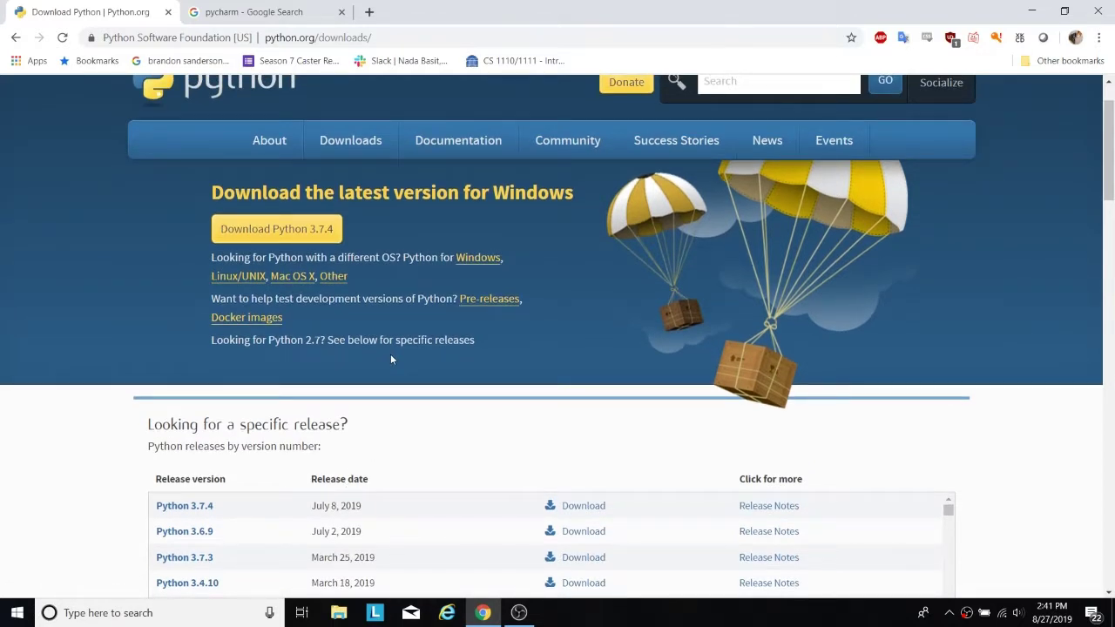
left_click(332, 233)
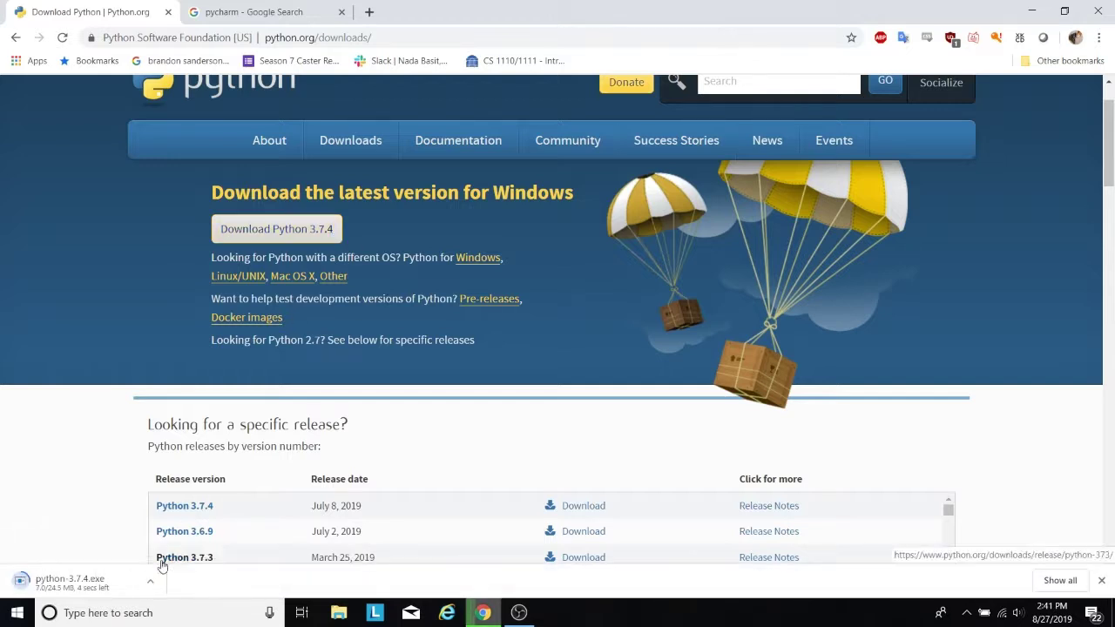
Step: Run the downloaded Python 3.7.4 installer with the default settings and close the setup once it completes
left_click(96, 582)
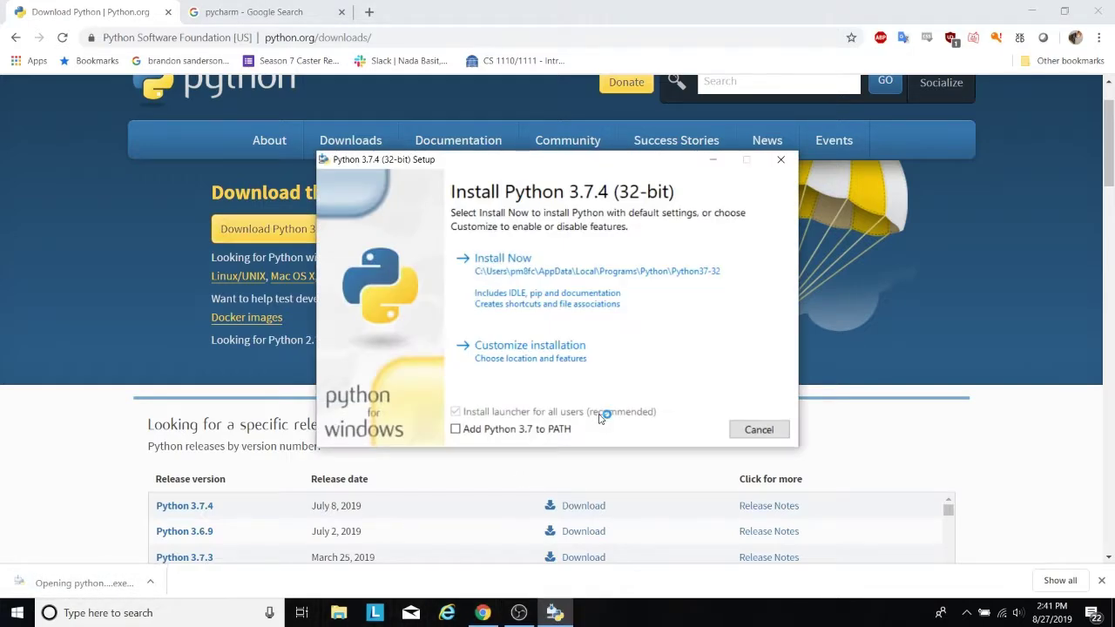
left_click(583, 296)
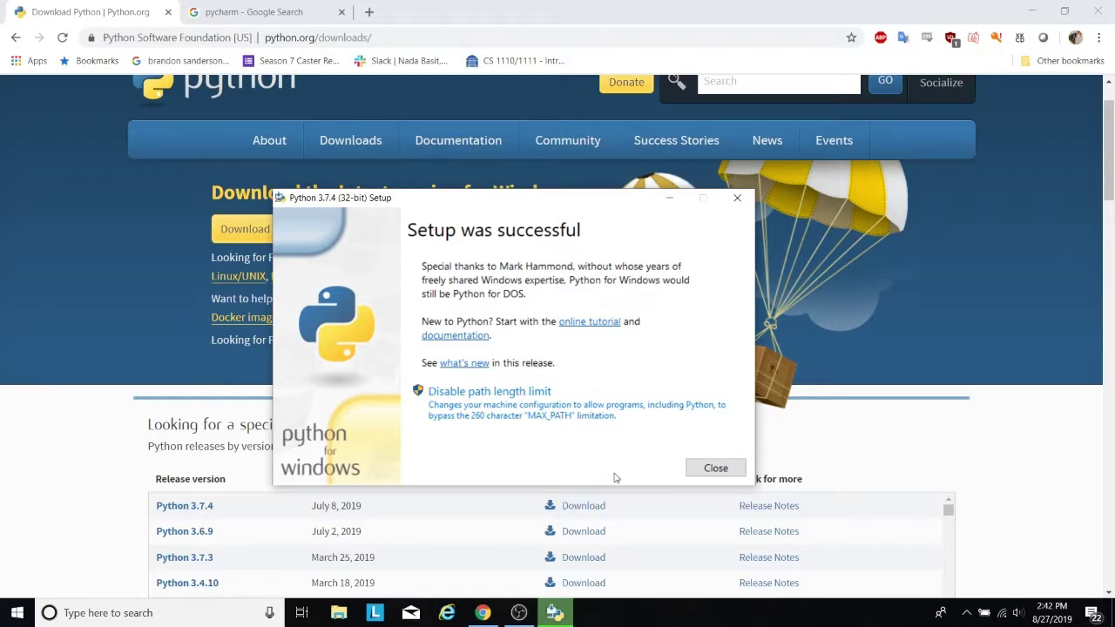
left_click(707, 471)
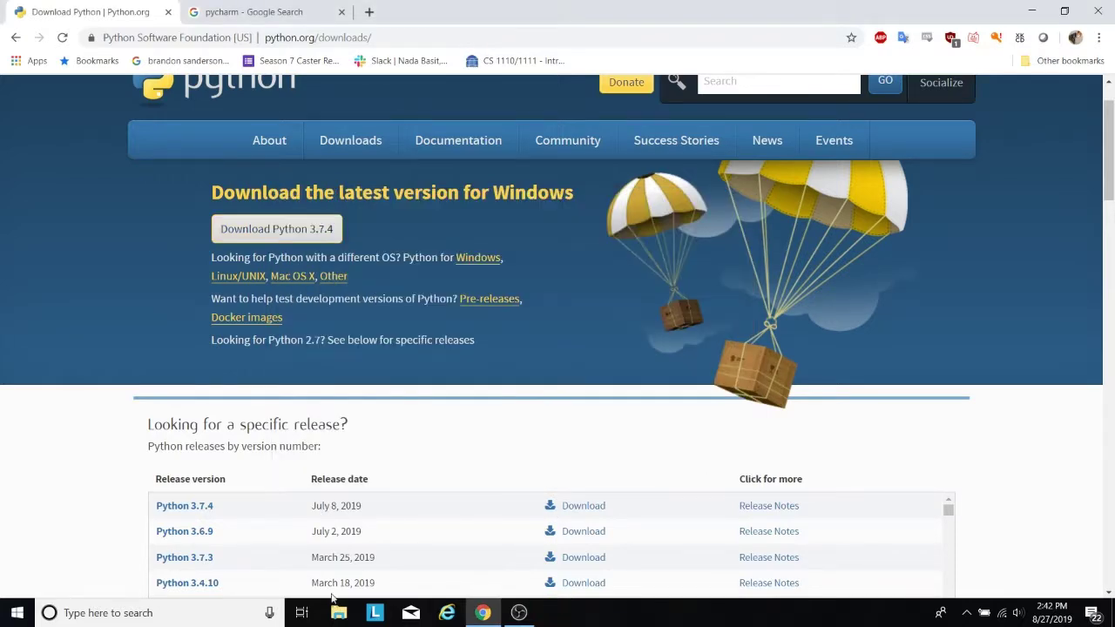
Step: Find IDLE (Python 3.7 32-bit) on the computer and launch it
left_click(17, 614)
type("idle")
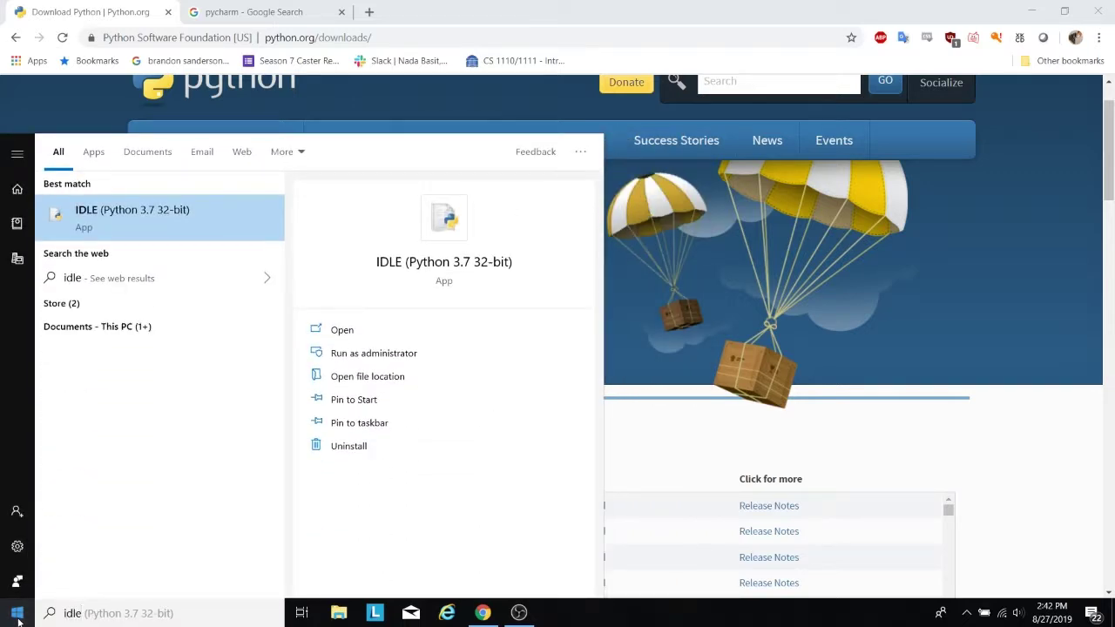
key("Return")
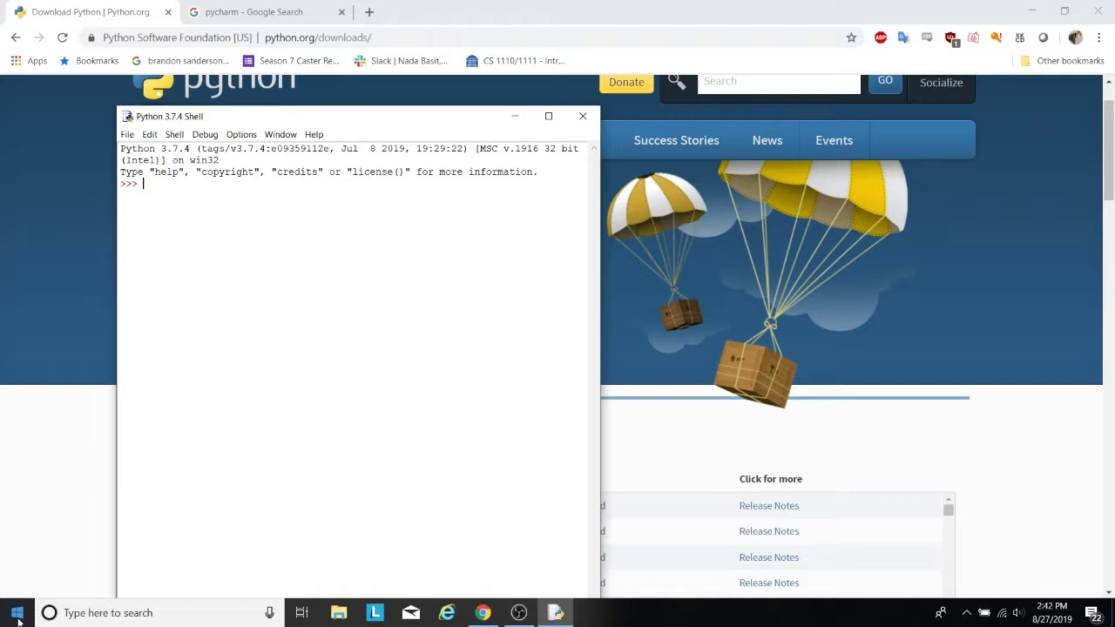
Step: Test the Python shell by running x = 5, x = x + 2 and x, and close IDLE
type("x = 5")
key("Return")
type("x = x + 2")
key("Return")
type("x")
key("Return")
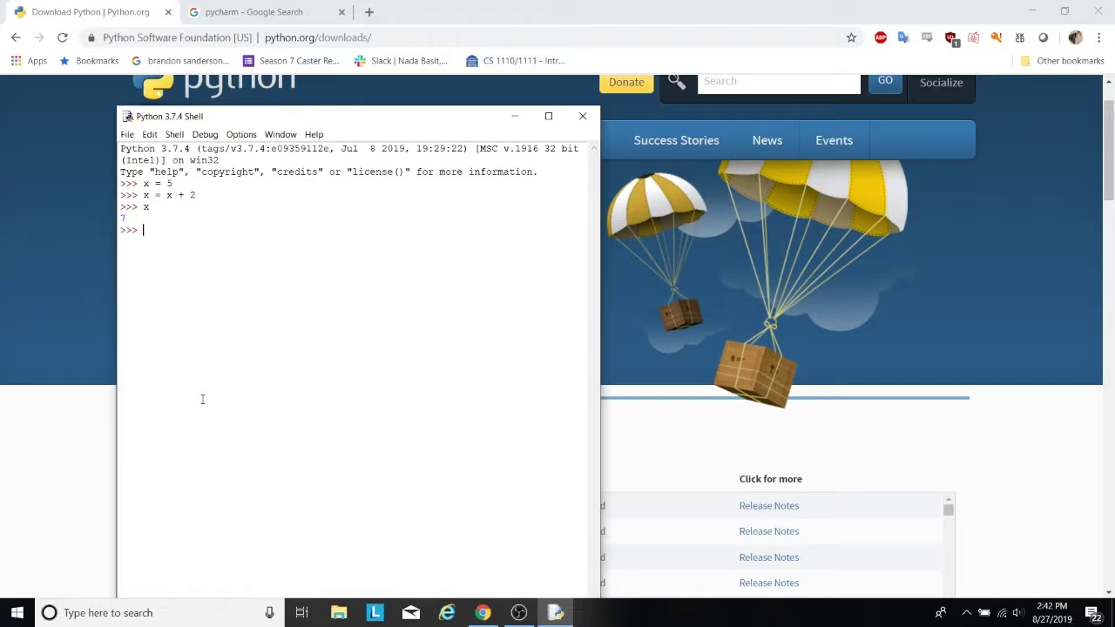
left_click(583, 116)
Step: Switch to the PyCharm search results in the browser and download the free Community edition for Windows from JetBrains
left_click(306, 10)
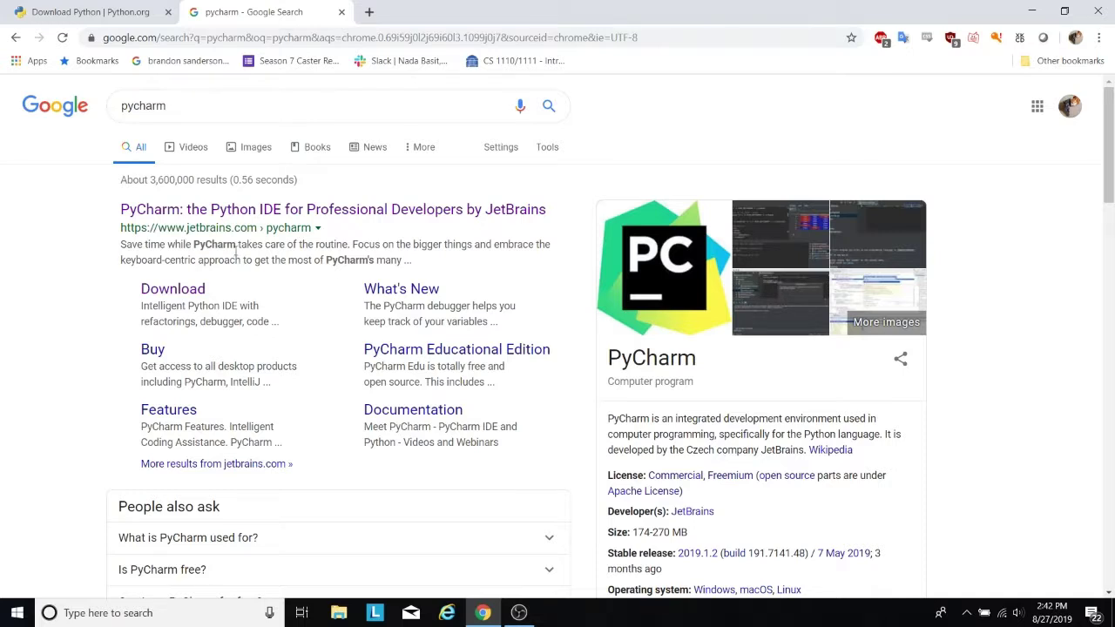
left_click(278, 216)
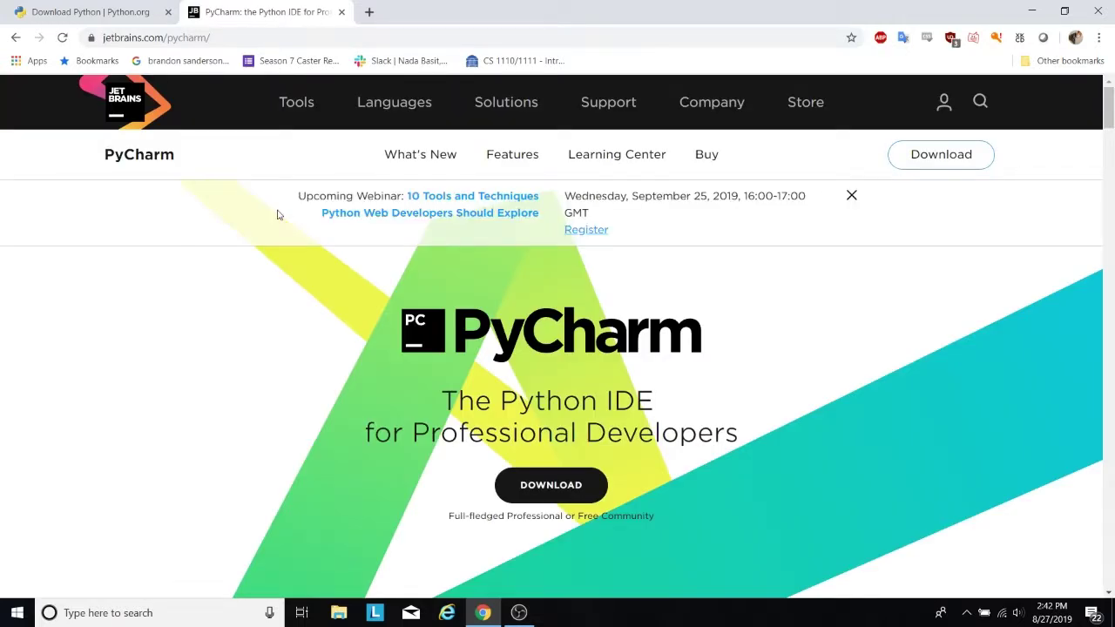
left_click(565, 488)
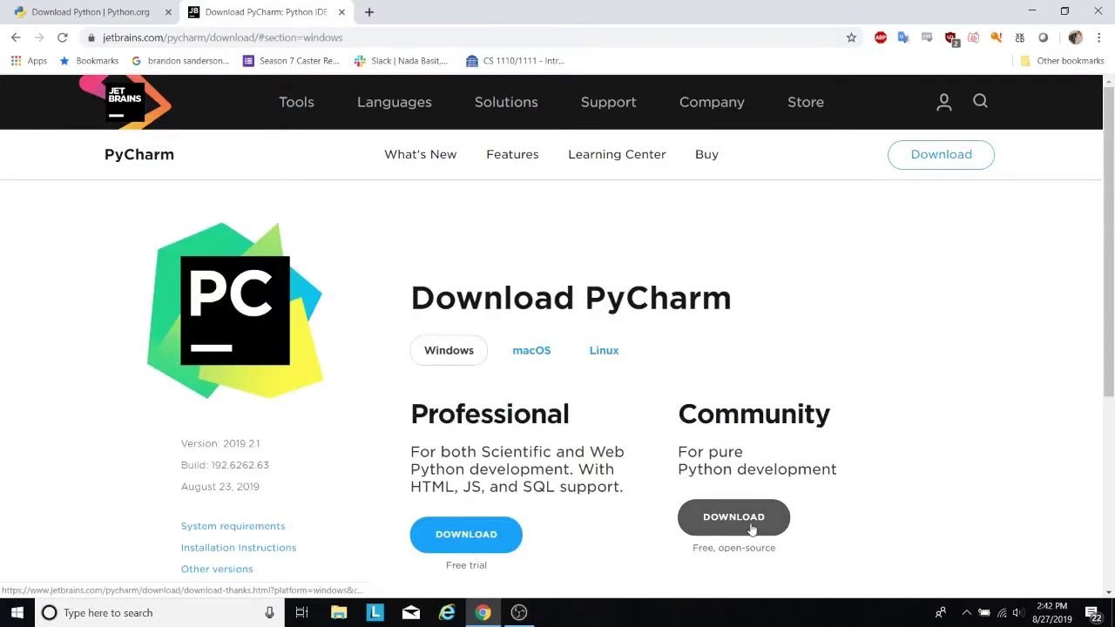
left_click(747, 519)
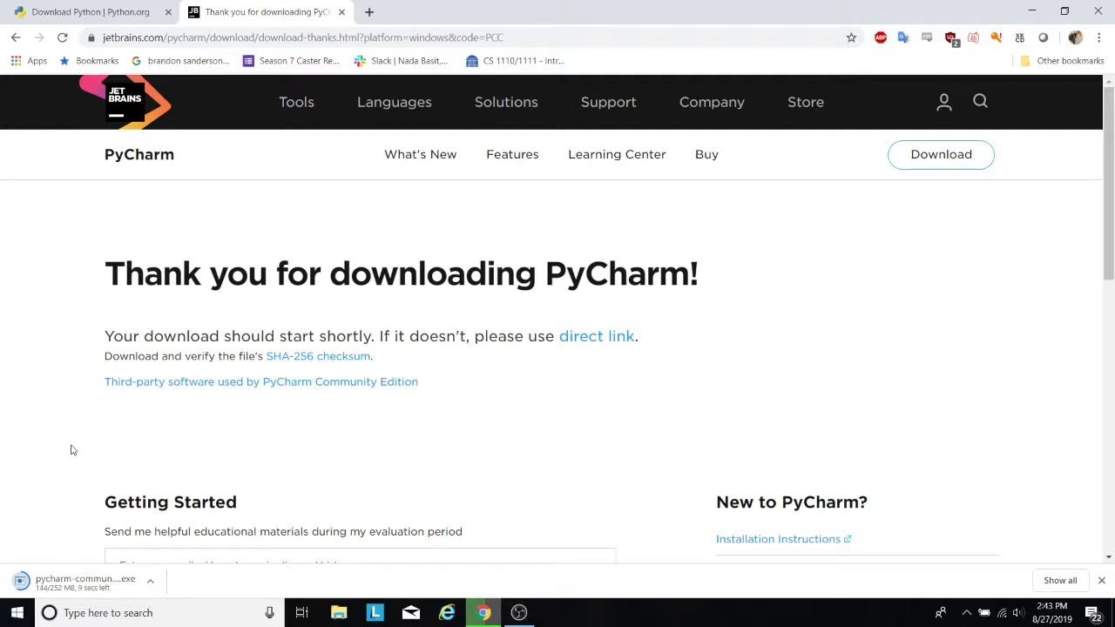
Step: Install PyCharm Community Edition in the default folder with a 64-bit launcher desktop shortcut and .py association, running it on finish
left_click(96, 581)
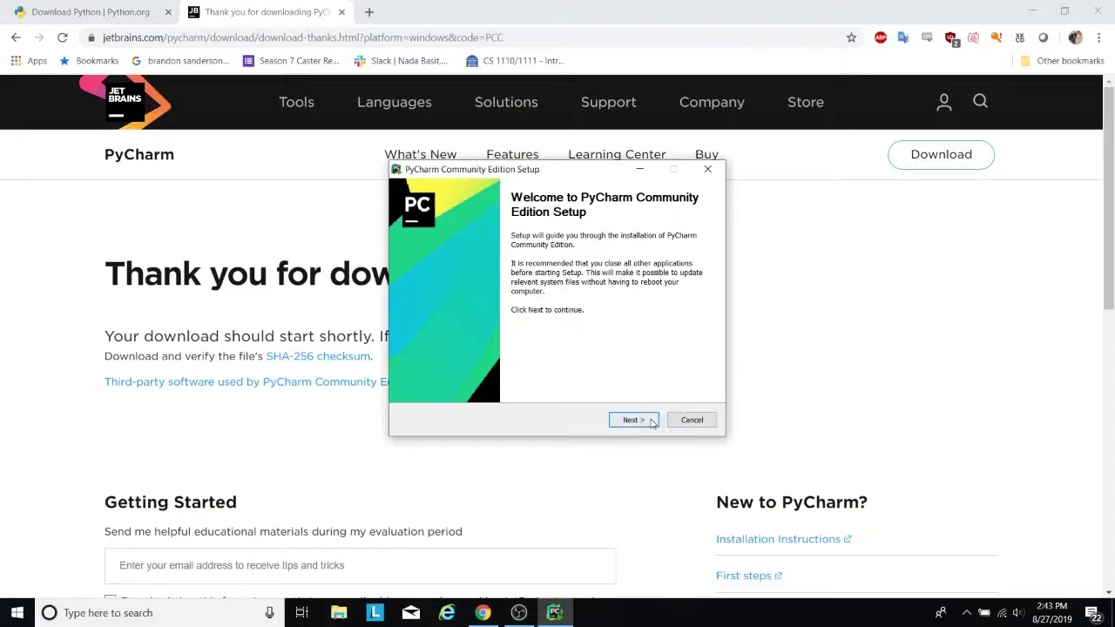
left_click(647, 419)
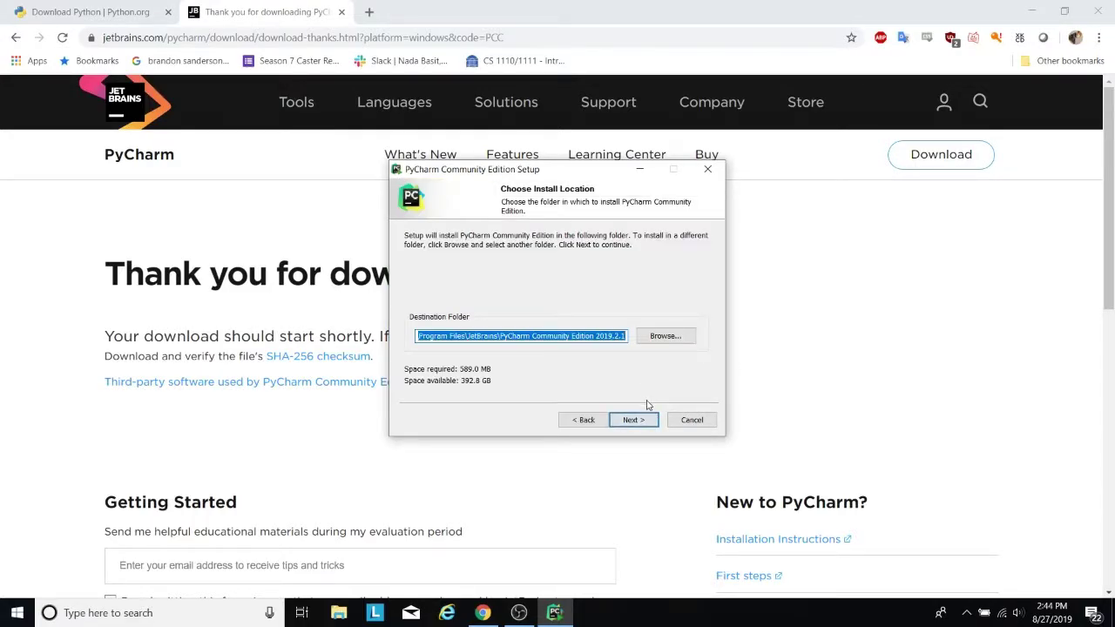
left_click(648, 424)
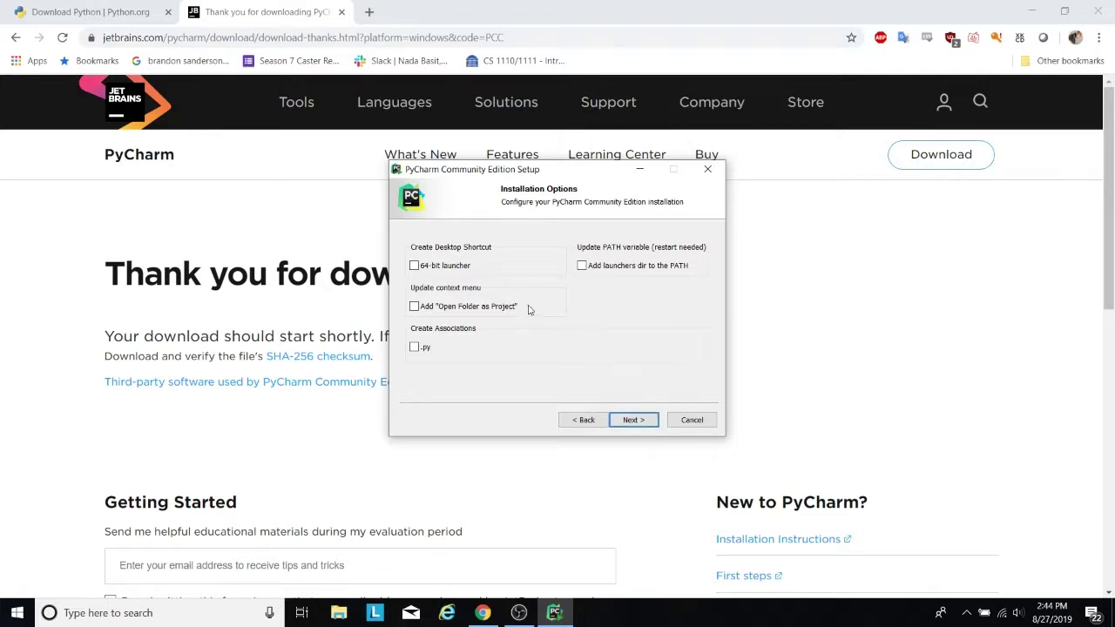
left_click(454, 270)
left_click(421, 350)
left_click(639, 420)
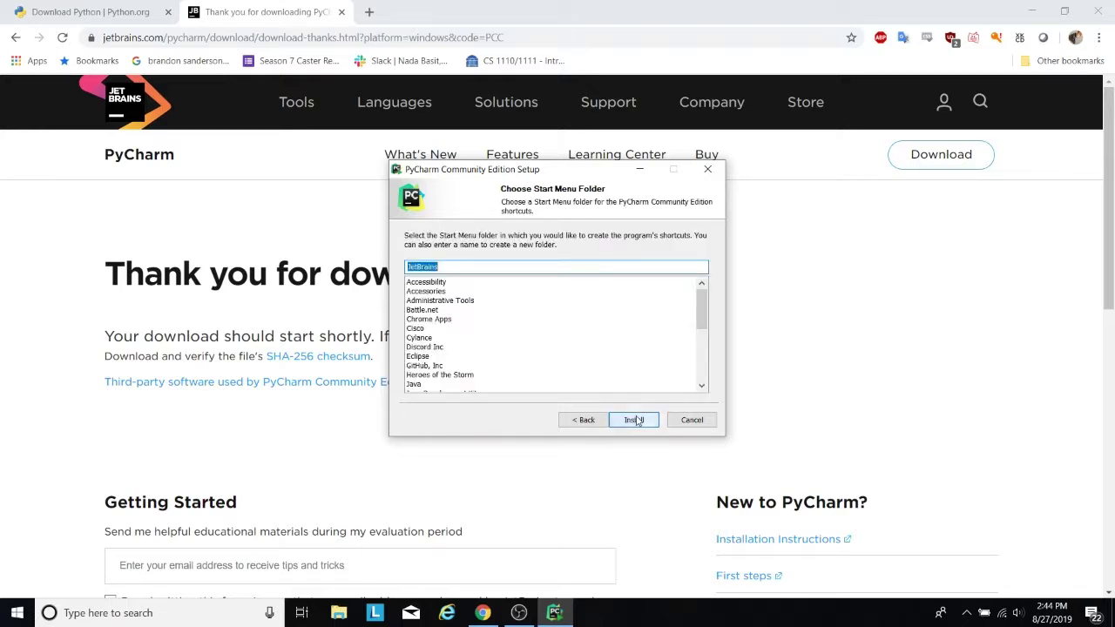
left_click(635, 420)
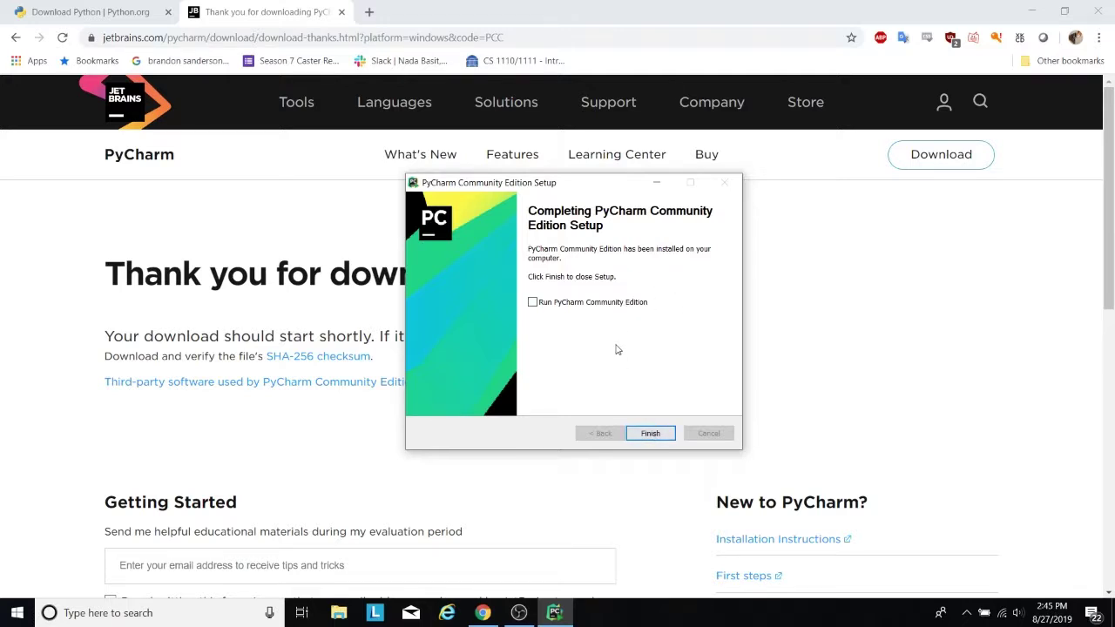
left_click(597, 305)
left_click(650, 433)
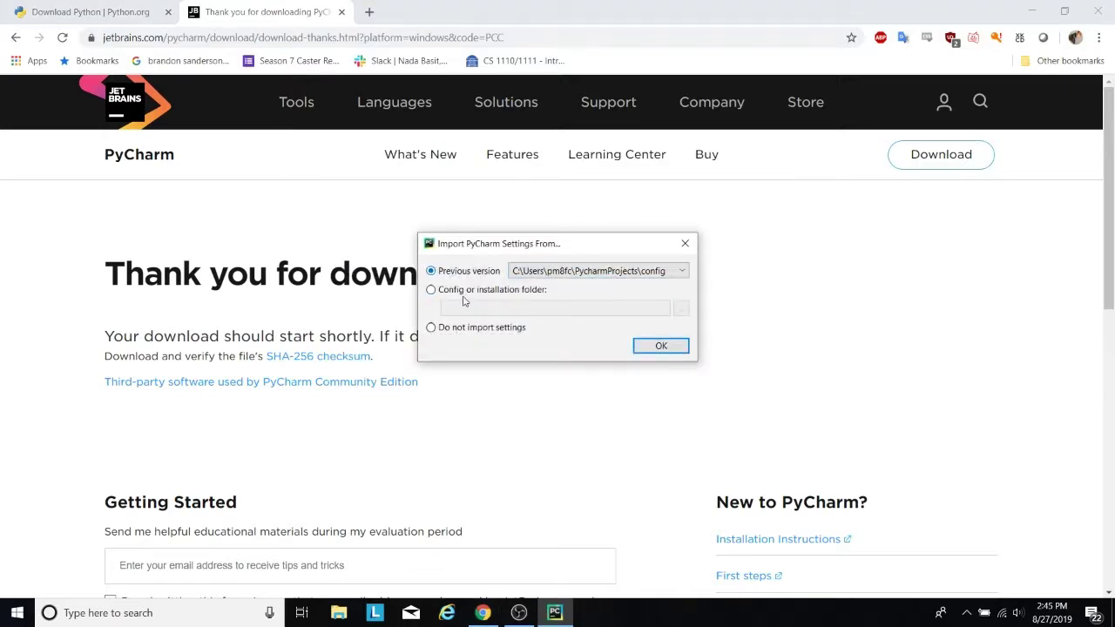
Step: Start PyCharm without importing settings and accept the JetBrains Privacy Policy terms
left_click(431, 328)
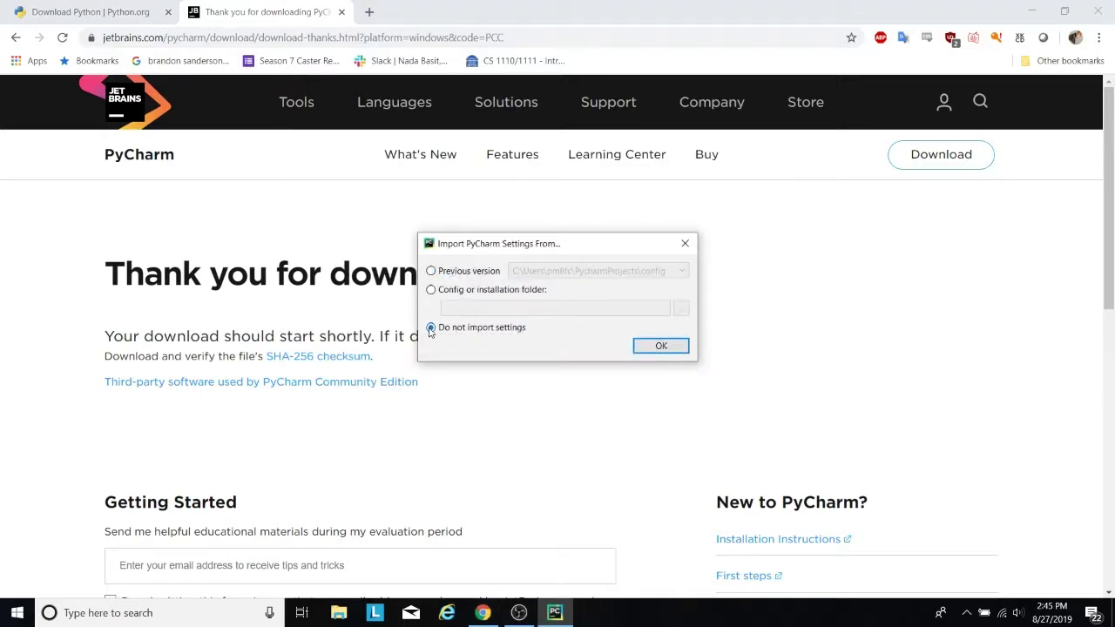
left_click(667, 348)
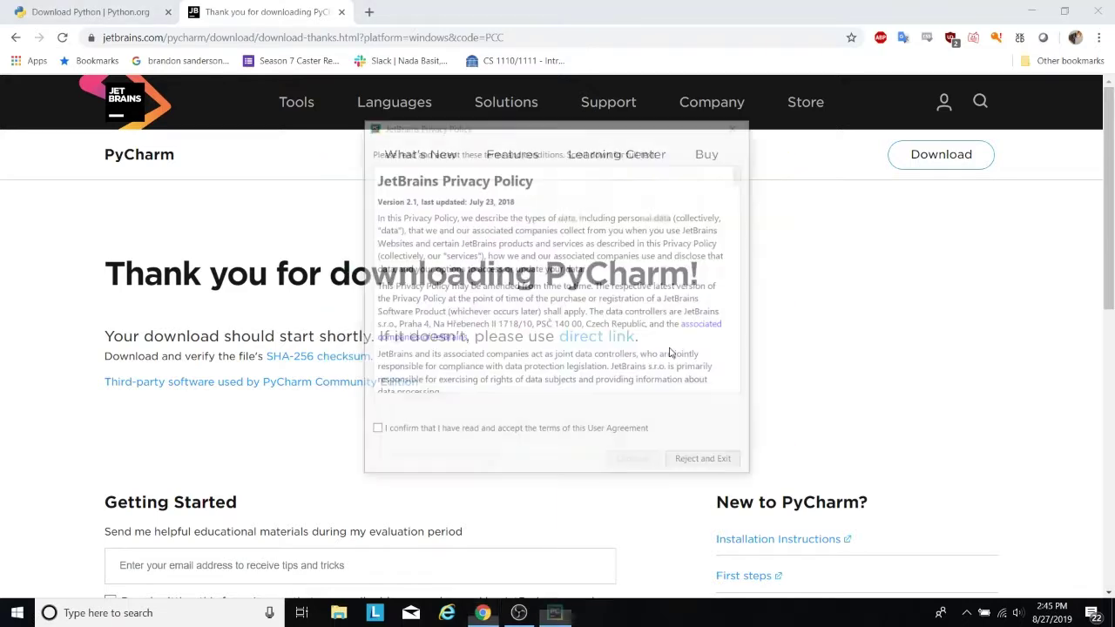
left_click(596, 431)
left_click(635, 462)
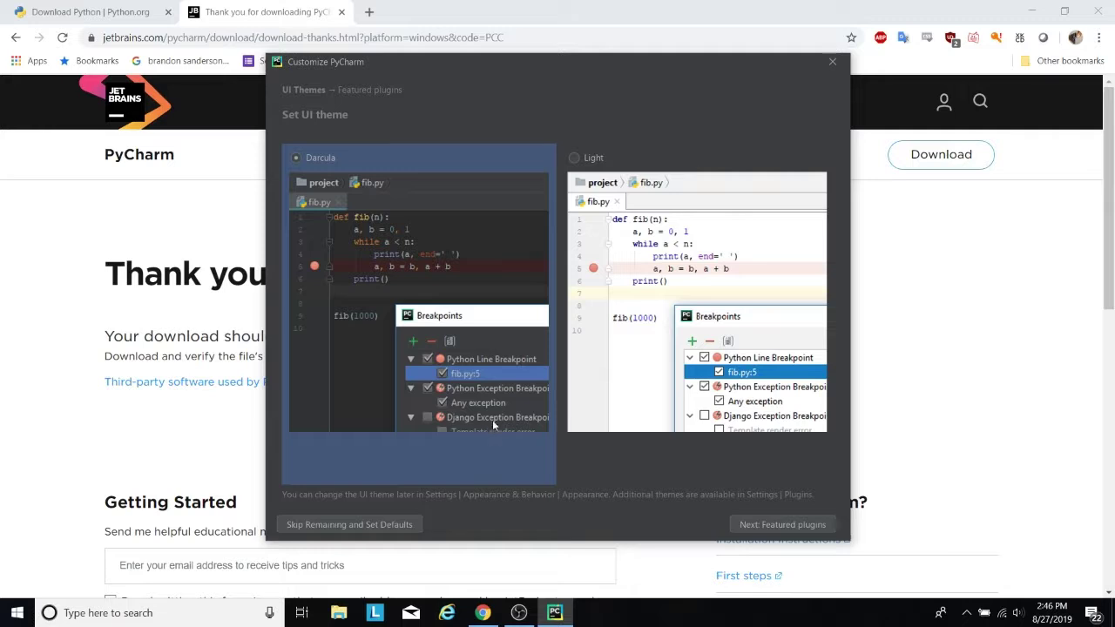
Step: Choose the Darcula UI theme after trying Light, and start using PyCharm without installing any featured plugins
left_click(629, 305)
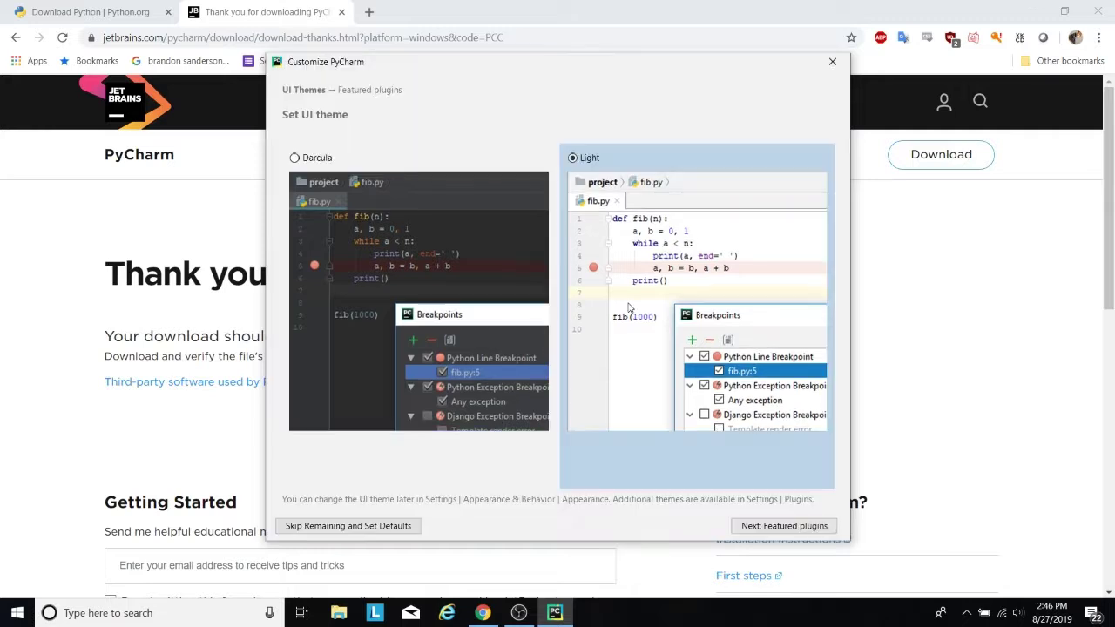
left_click(488, 347)
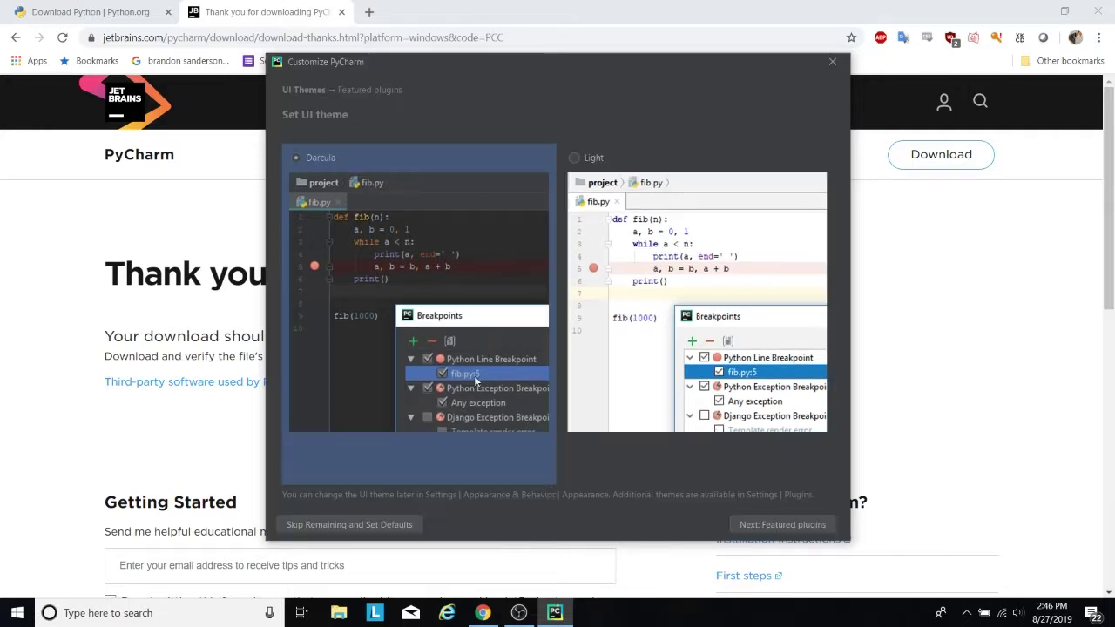
left_click(778, 526)
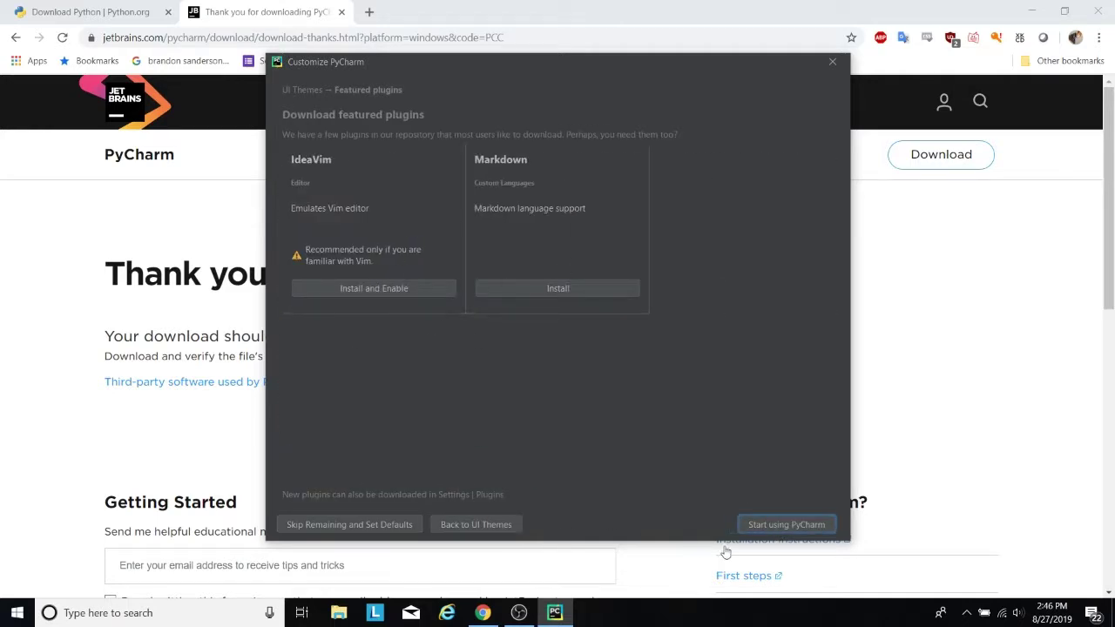
left_click(791, 525)
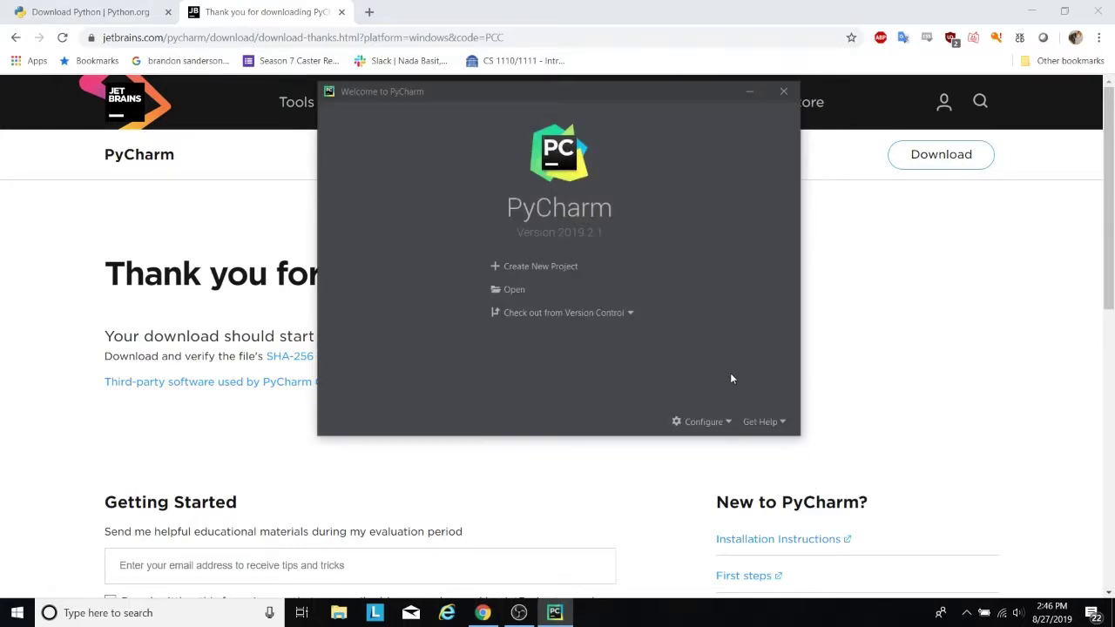
Step: Create a new project named FirstProject in the PycharmProjects folder and dismiss the Tip of the Day
left_click(571, 269)
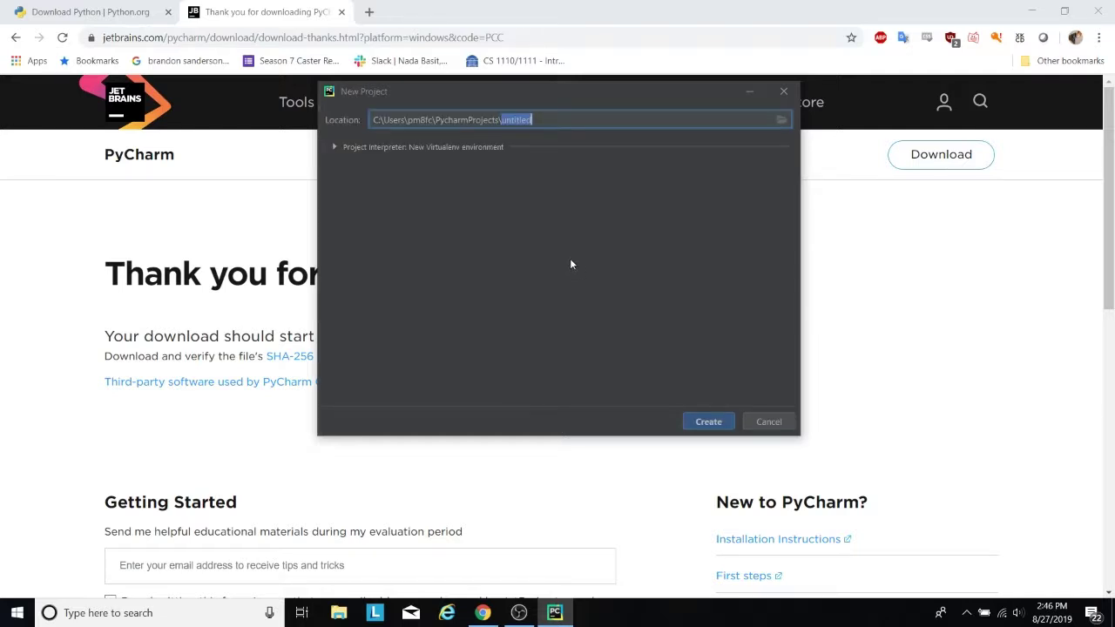
type("FirstProject")
left_click(702, 423)
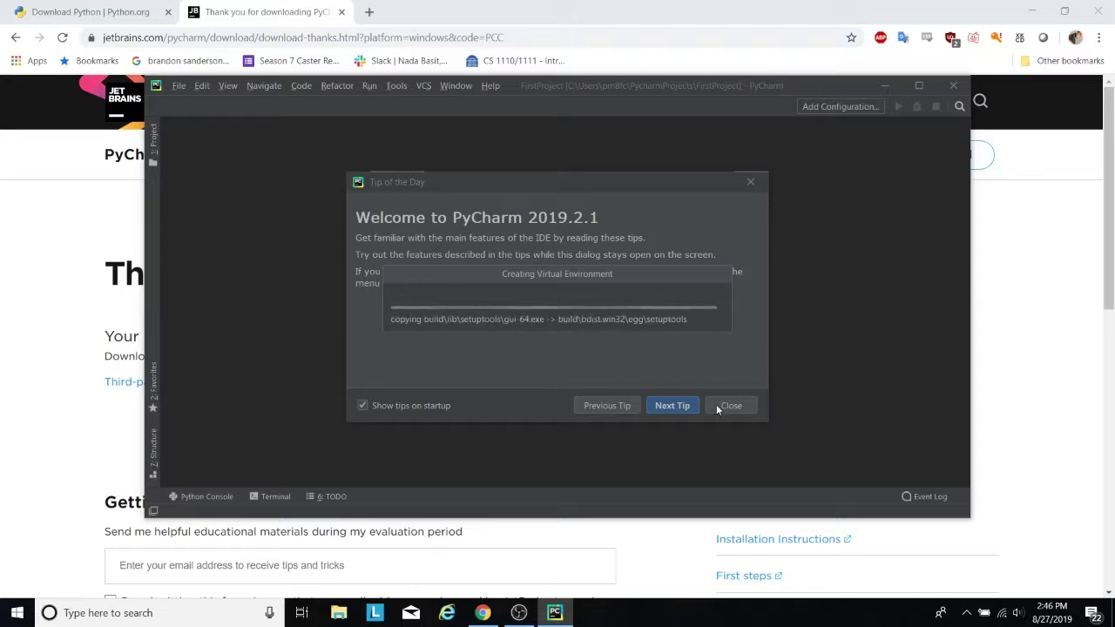
left_click_drag(611, 281, 537, 159)
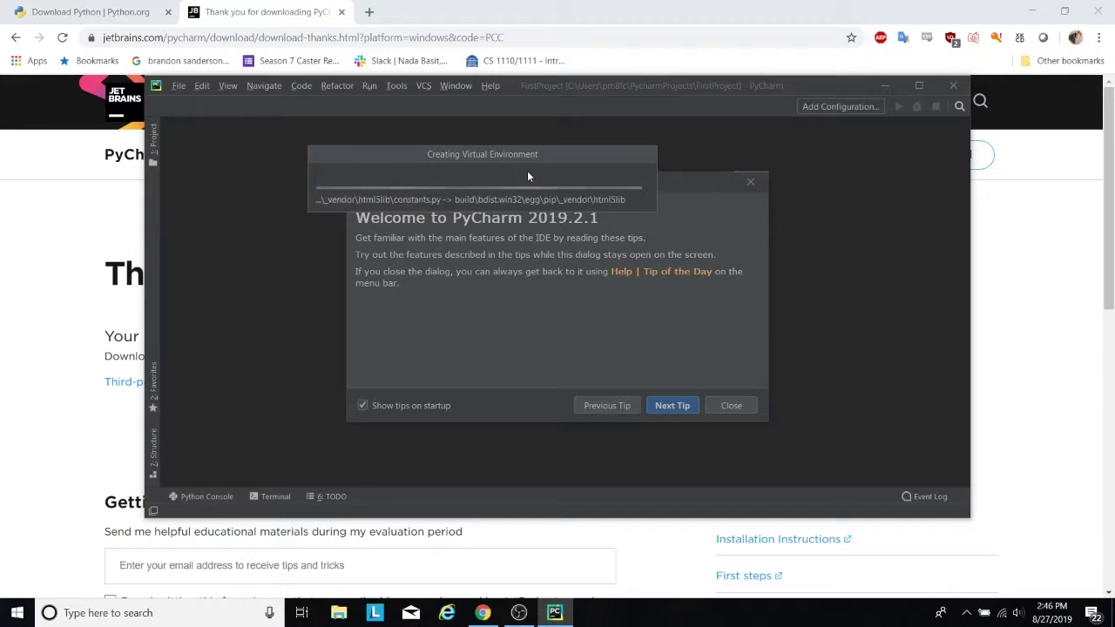
left_click_drag(527, 155, 590, 255)
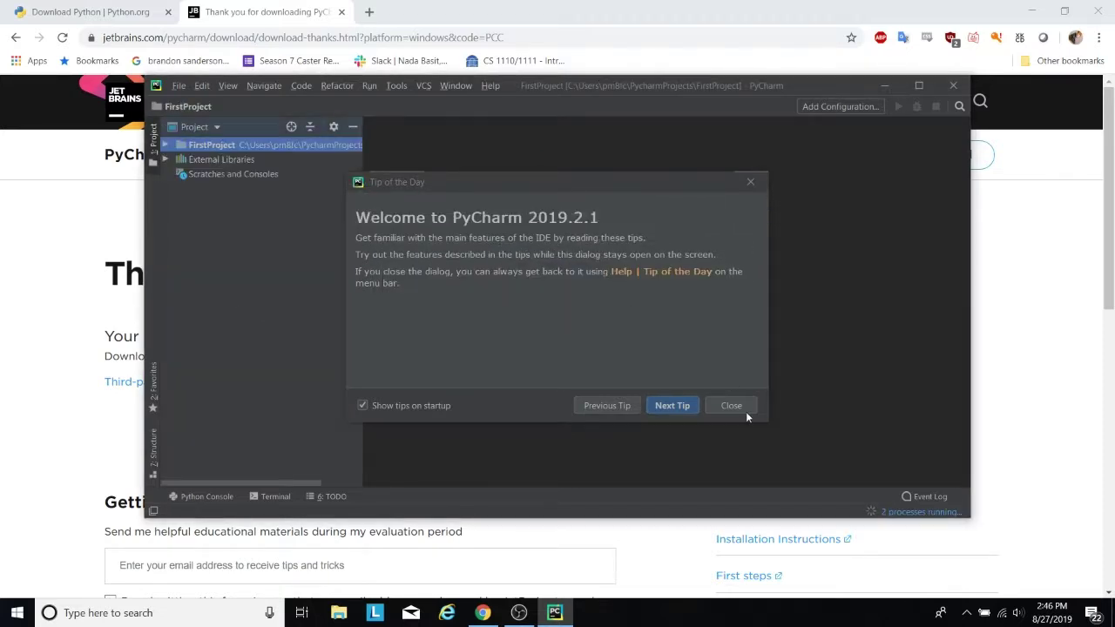
left_click(732, 406)
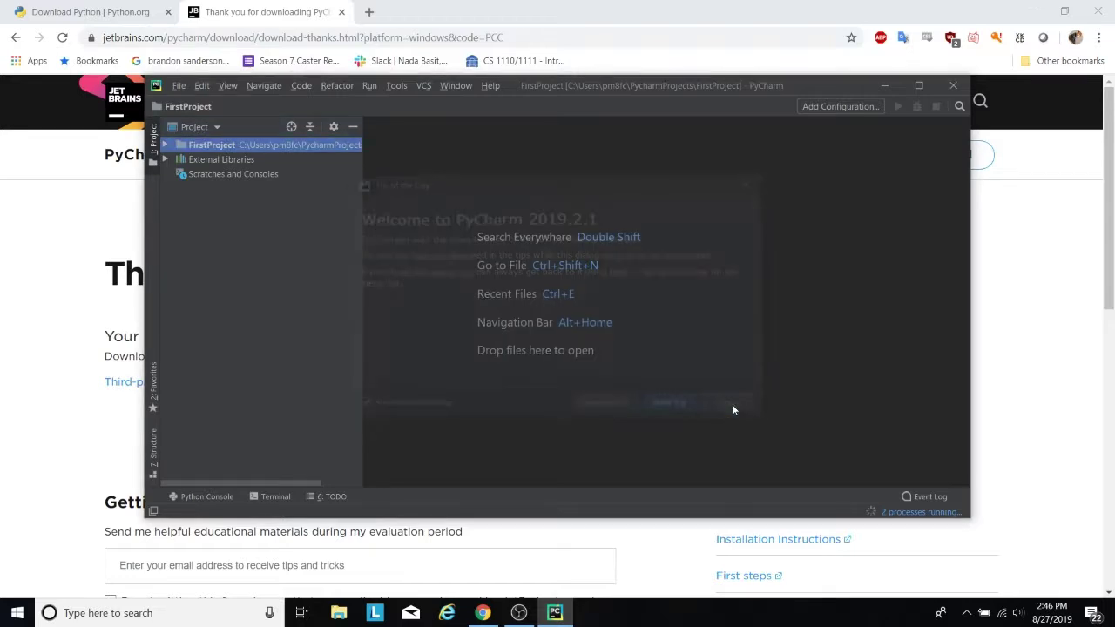
Step: Create a new Python file named HelloWorld in the FirstProject folder
left_click(167, 144)
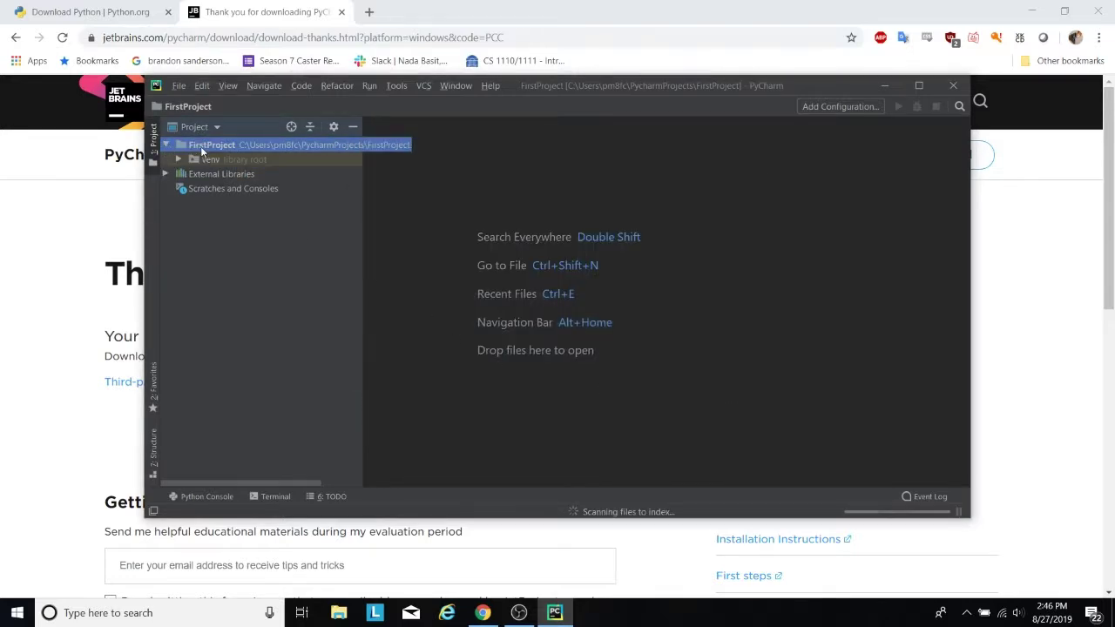
right_click(201, 146)
mouse_move(237, 158)
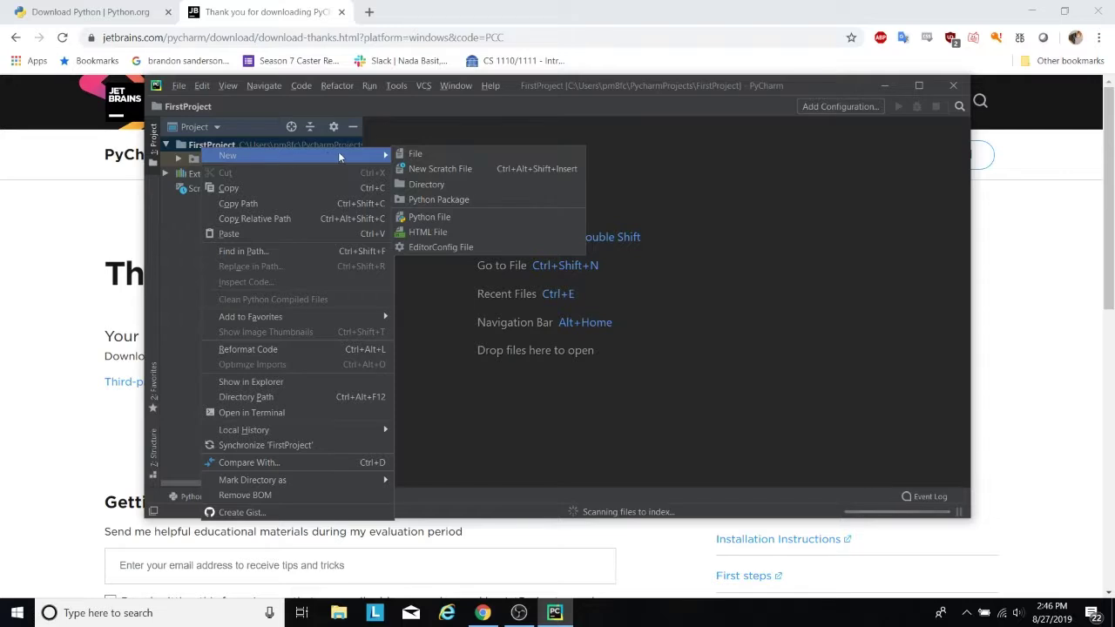
left_click(457, 216)
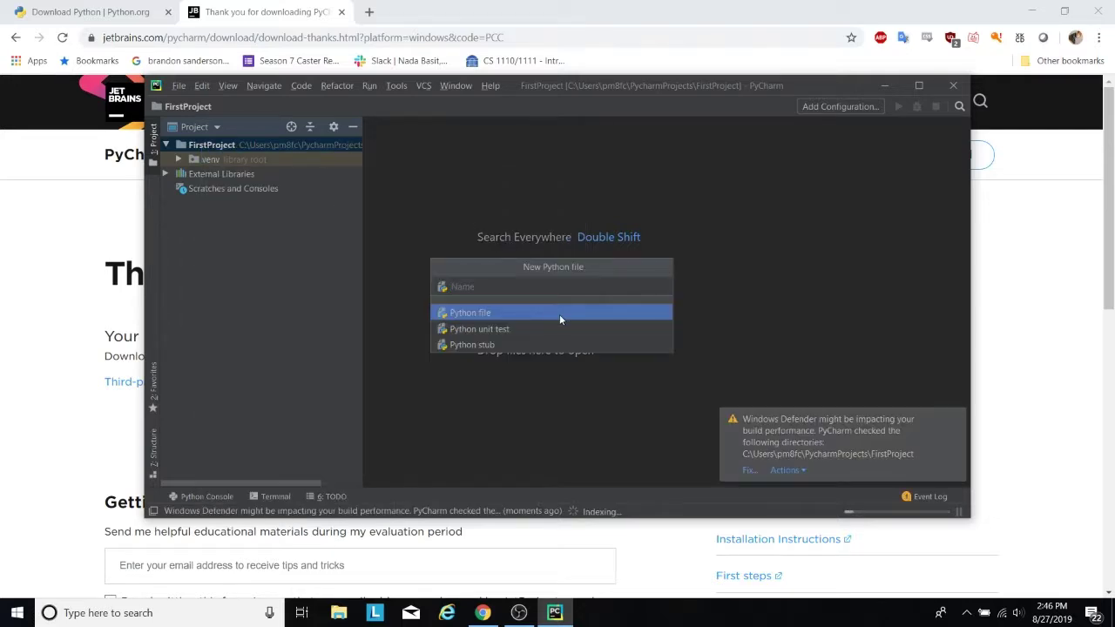
type("HelloWorld")
key("Return")
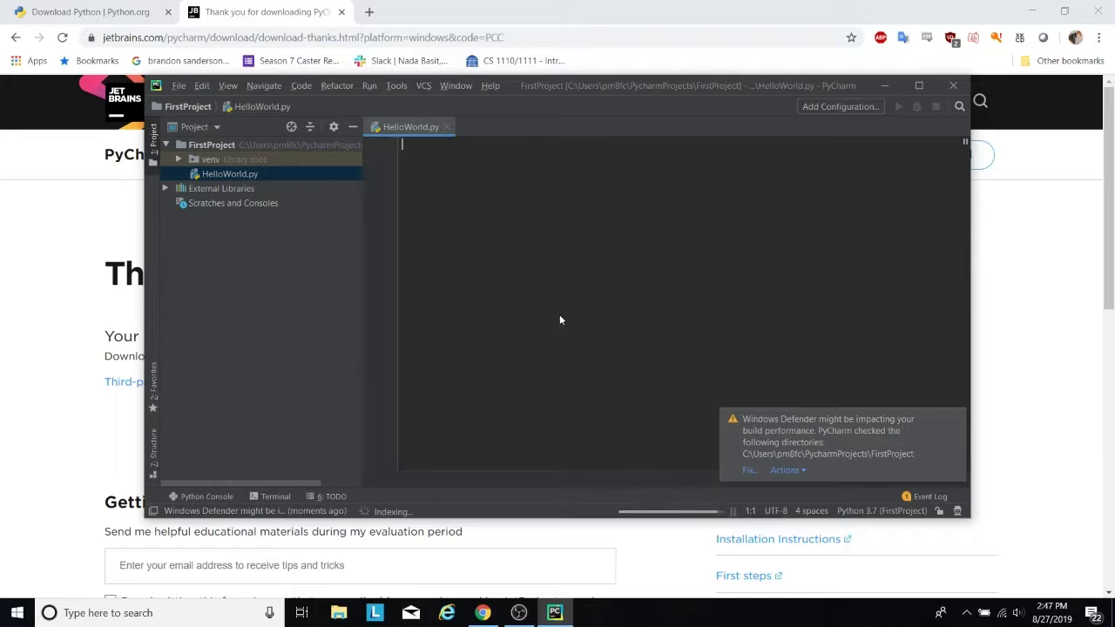
Step: Write the statement print("Hello World") on the first line of HelloWorld.py, with a space between the two words
type("pr")
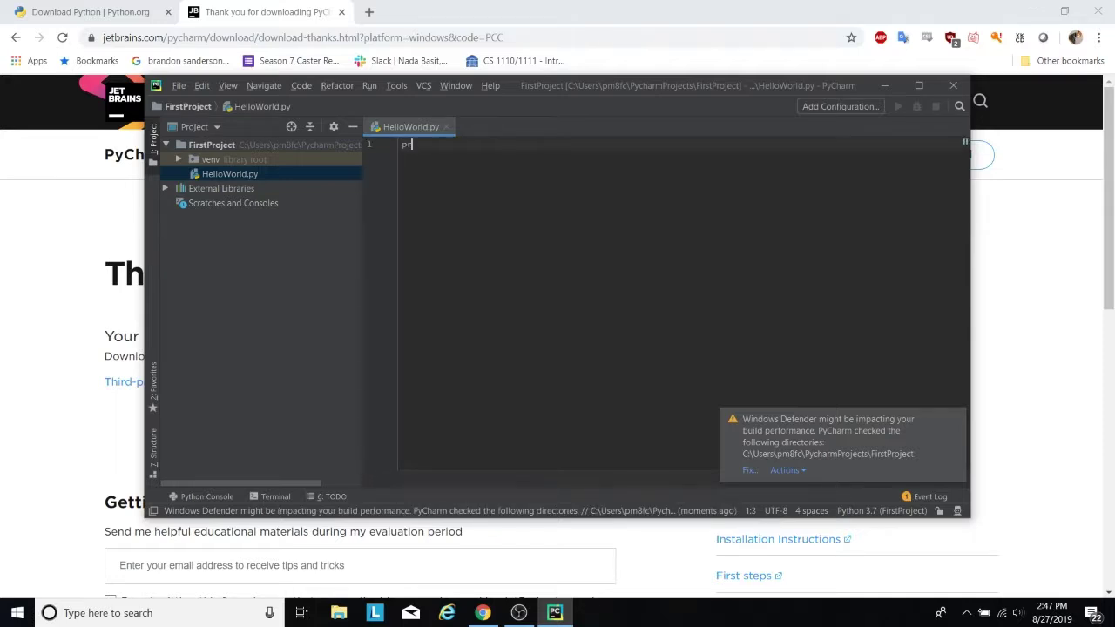
type("int('Hel")
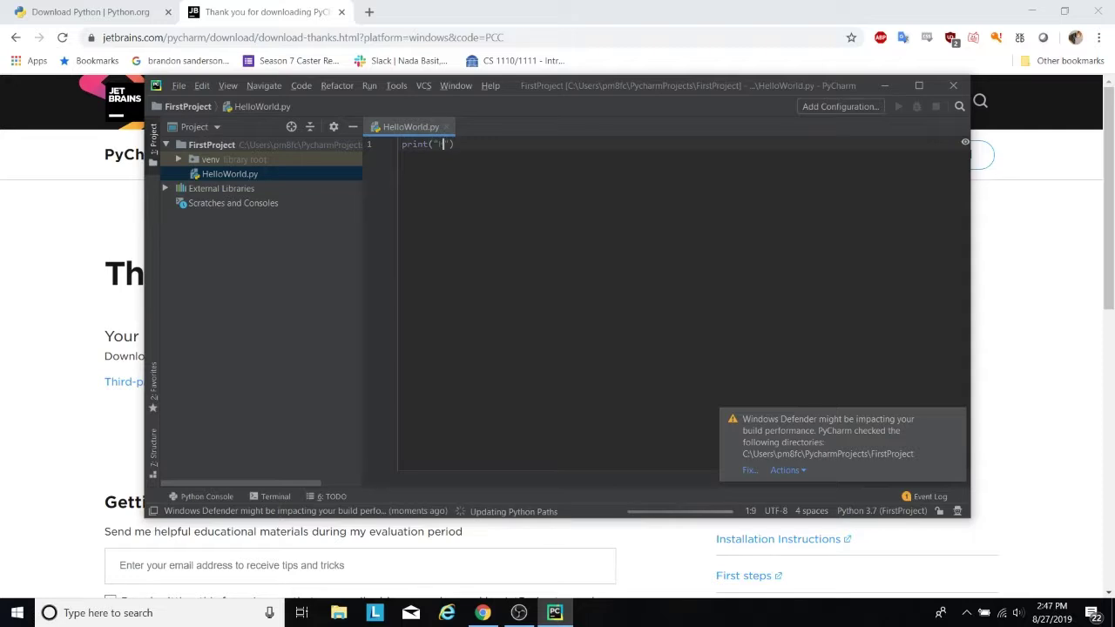
type("loWorld")
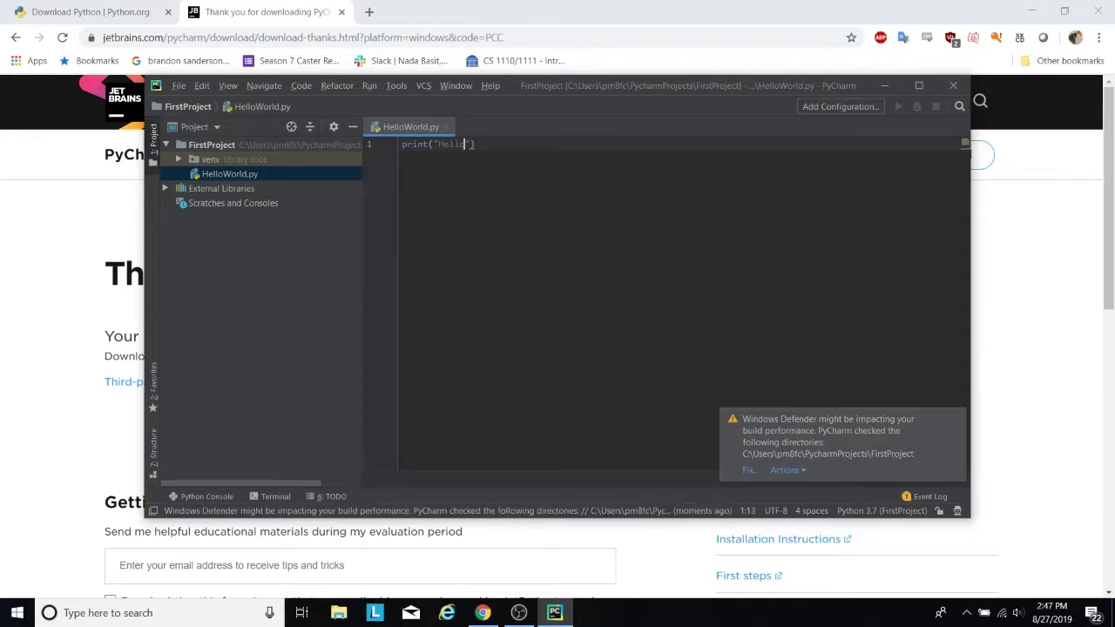
type("\"")
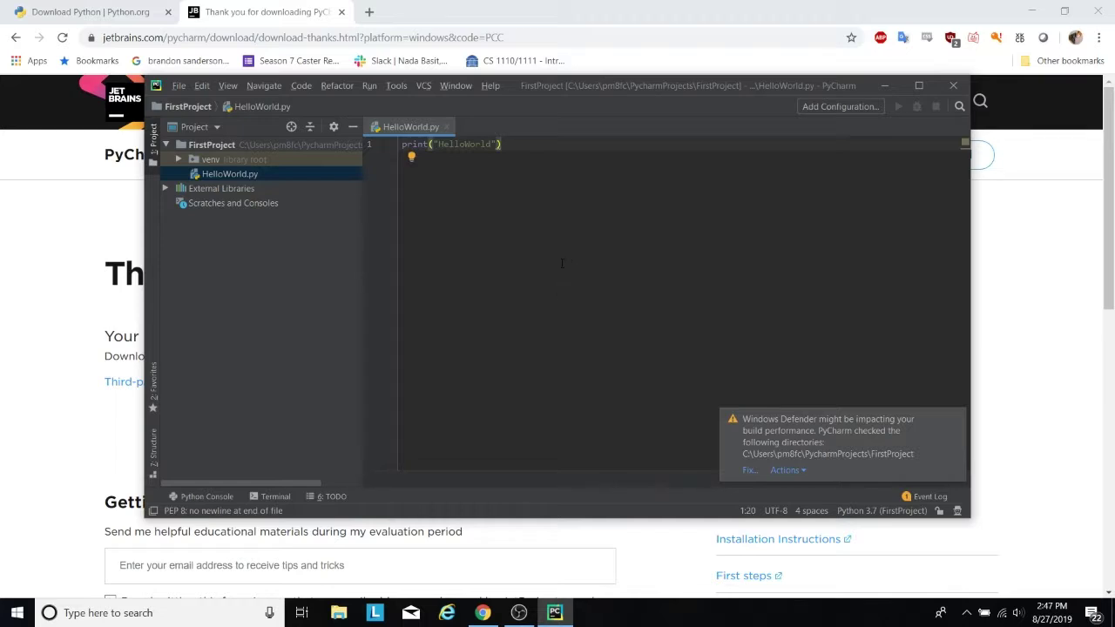
key("Left")
key("Left")
key("Left")
key("Left")
key("Left")
key("Left")
key("Left")
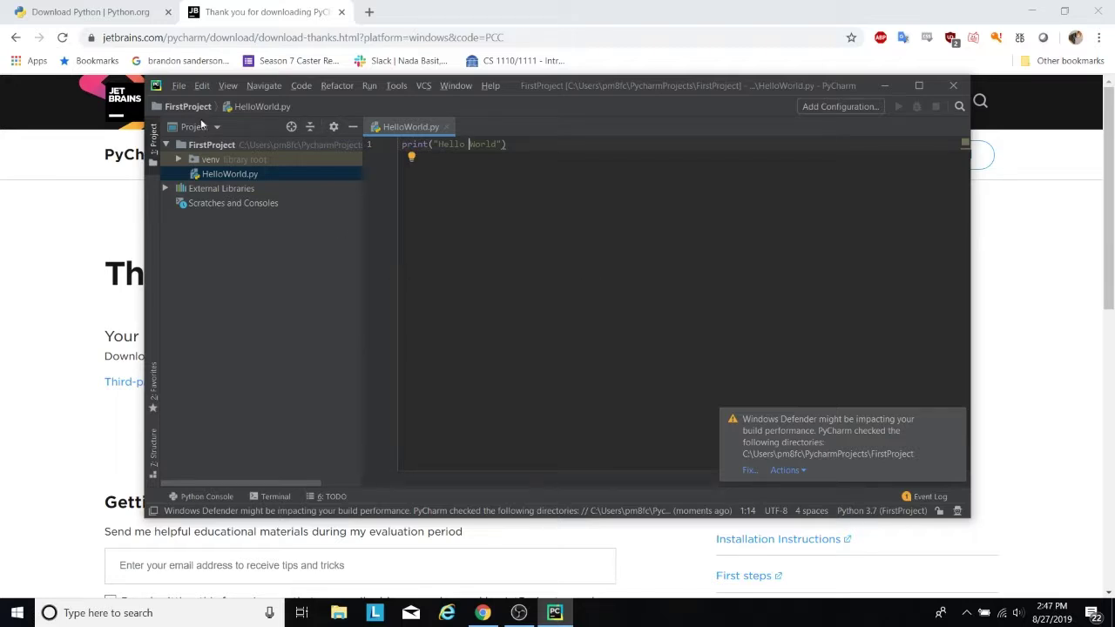
Step: Run the HelloWorld script, dismiss the Windows Defender notification, and select the printed text line in the run output
left_click(371, 86)
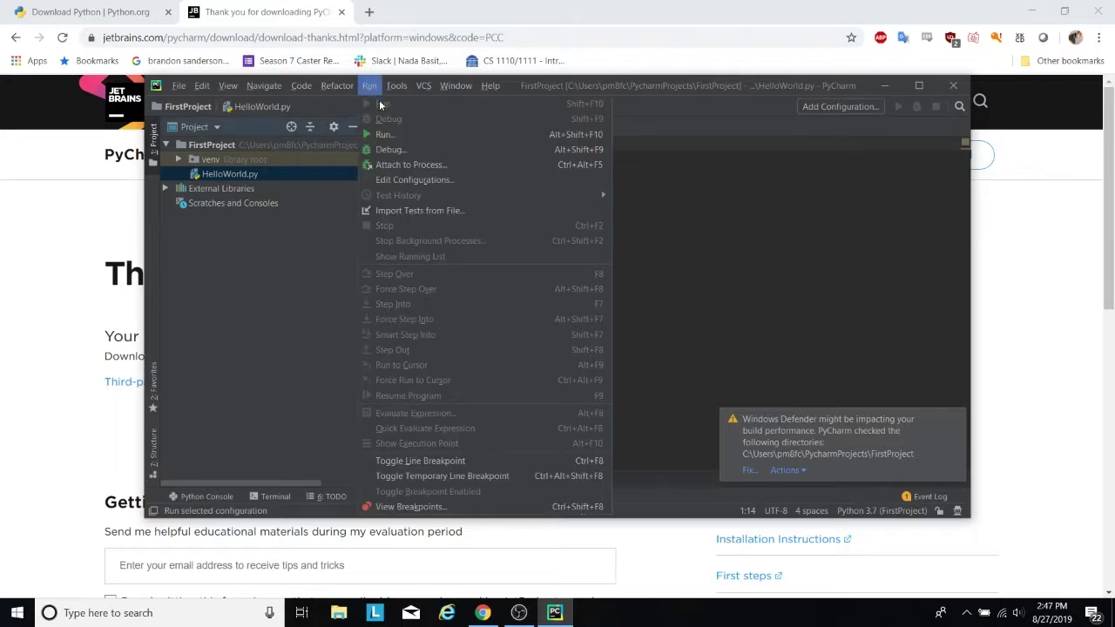
left_click(384, 136)
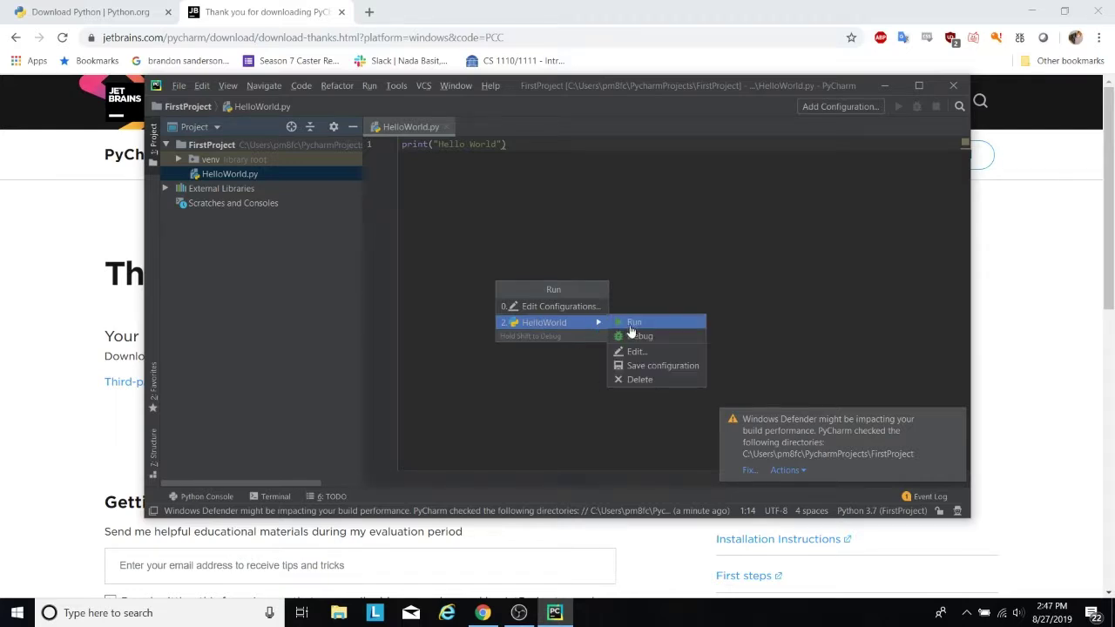
left_click(632, 323)
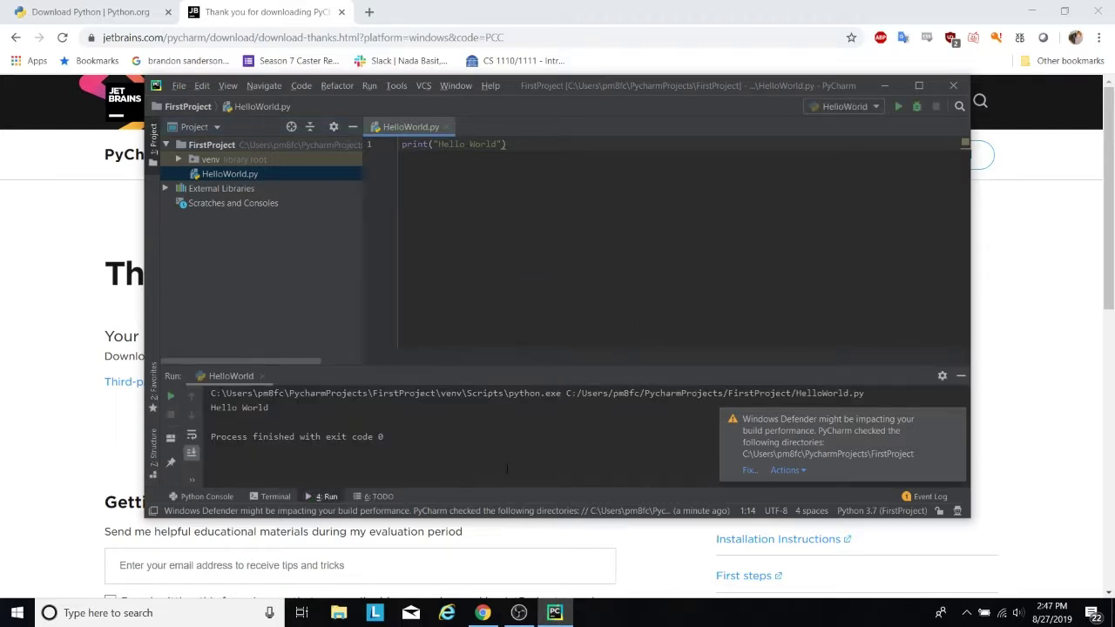
left_click(955, 419)
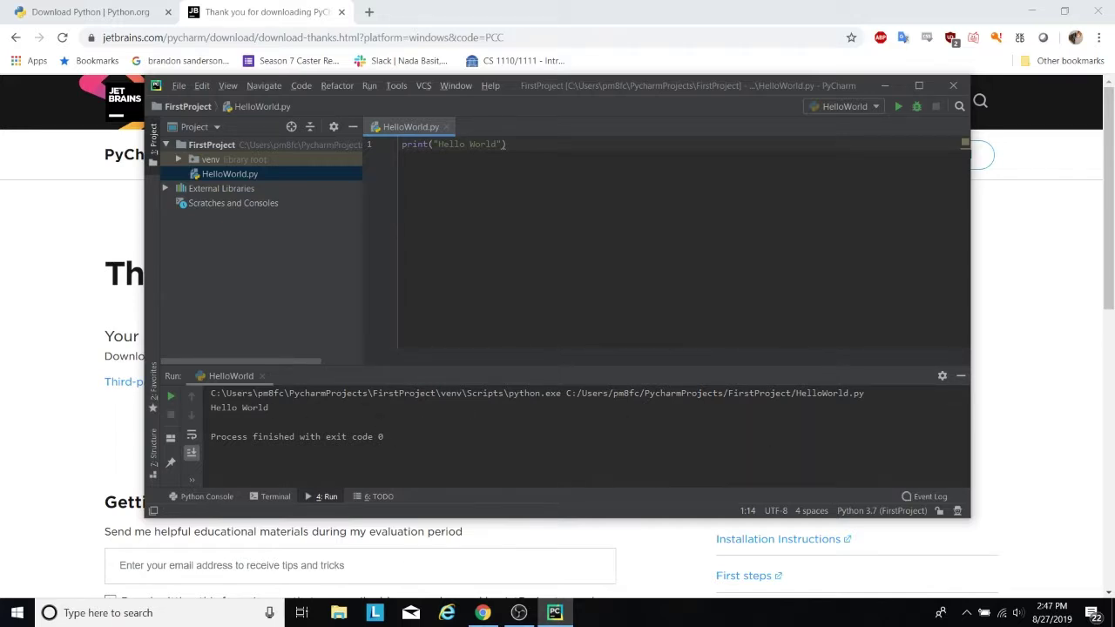
left_click_drag(310, 406, 211, 407)
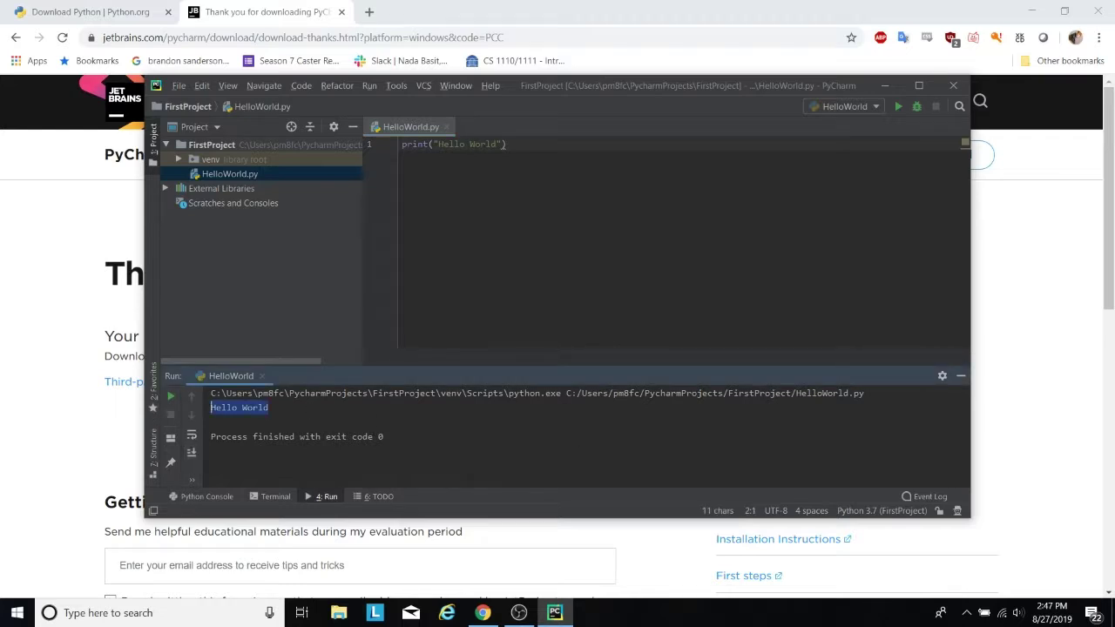